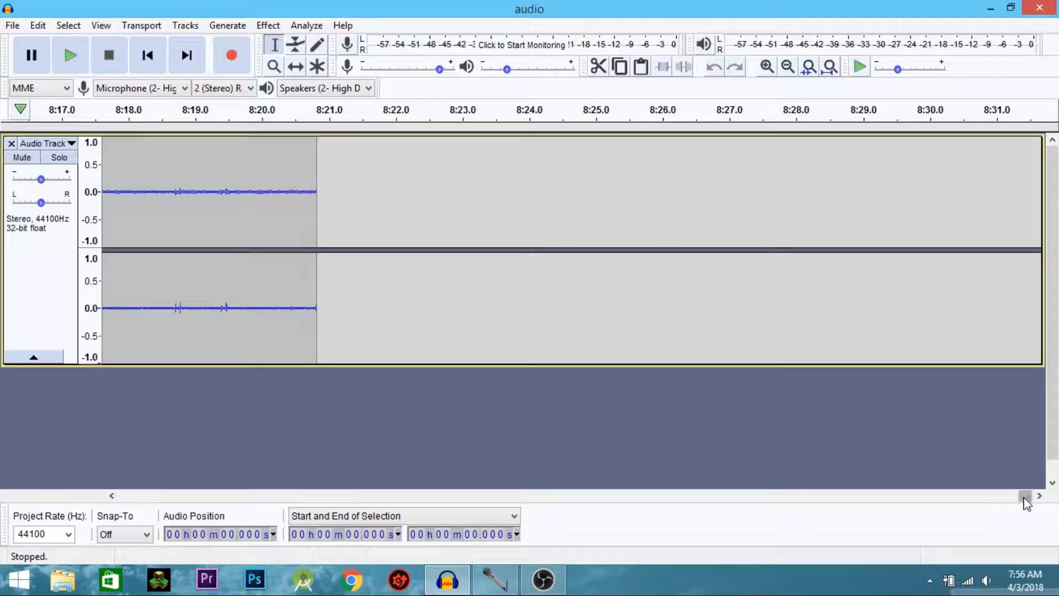
Step: Capture a noise profile from the quiet stretch between about 1.5 and 4.3 seconds near the track's start
left_click_drag(1025, 503, 107, 478)
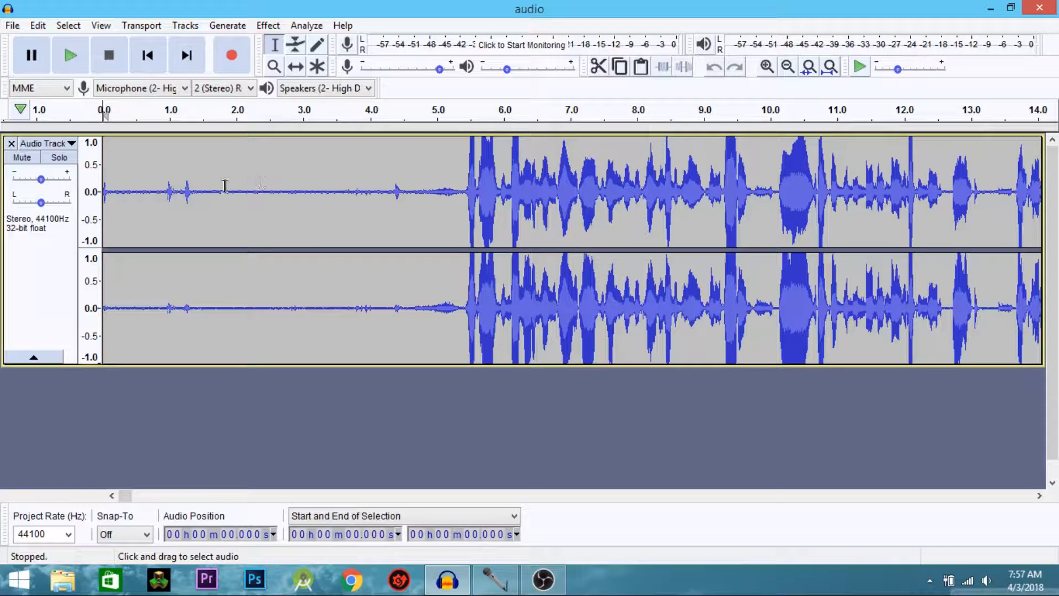
left_click_drag(201, 137, 389, 160)
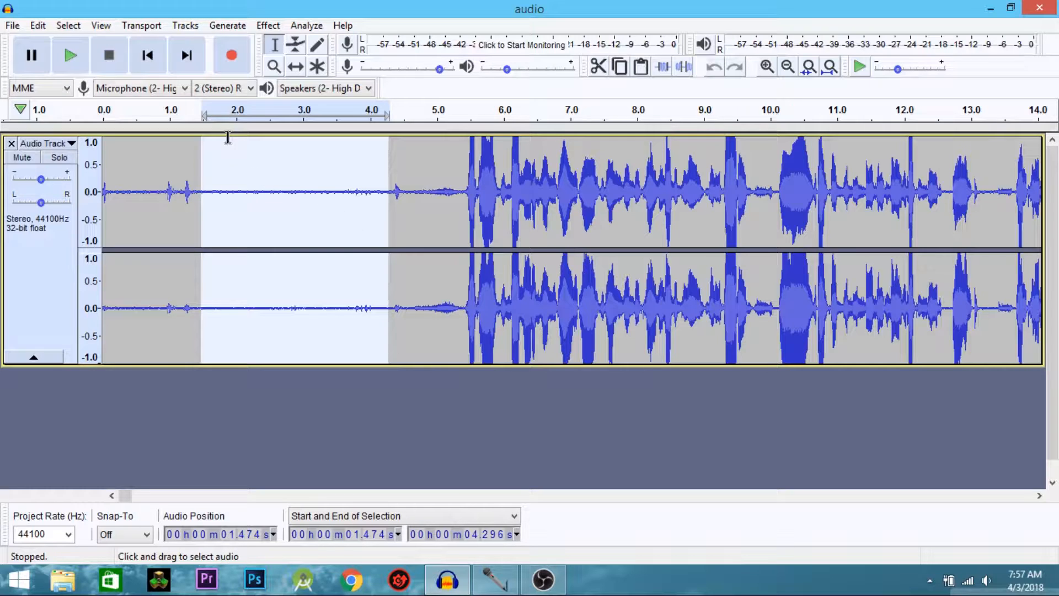
left_click(269, 26)
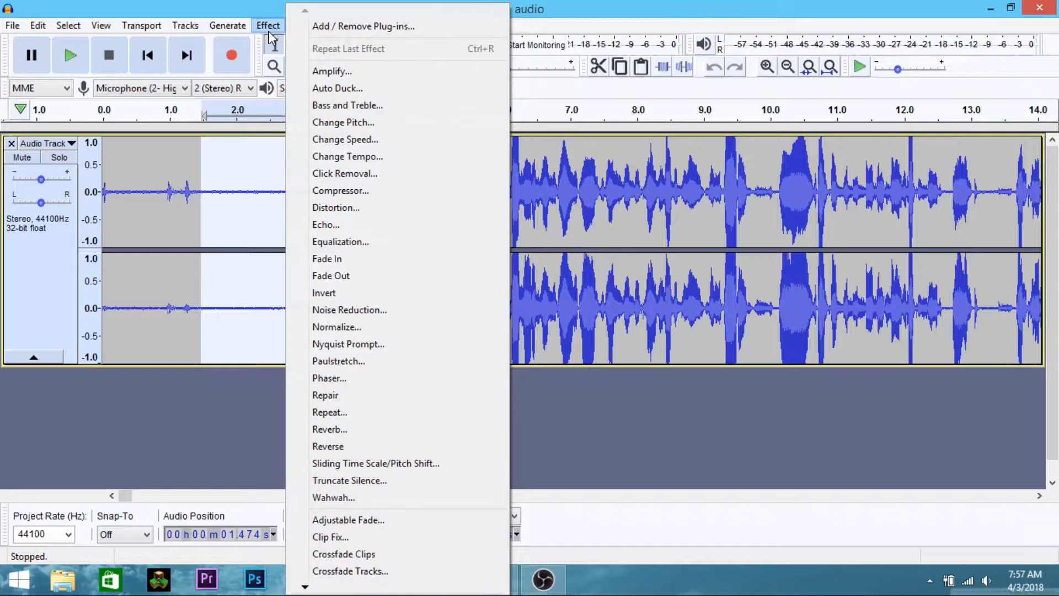
left_click(373, 310)
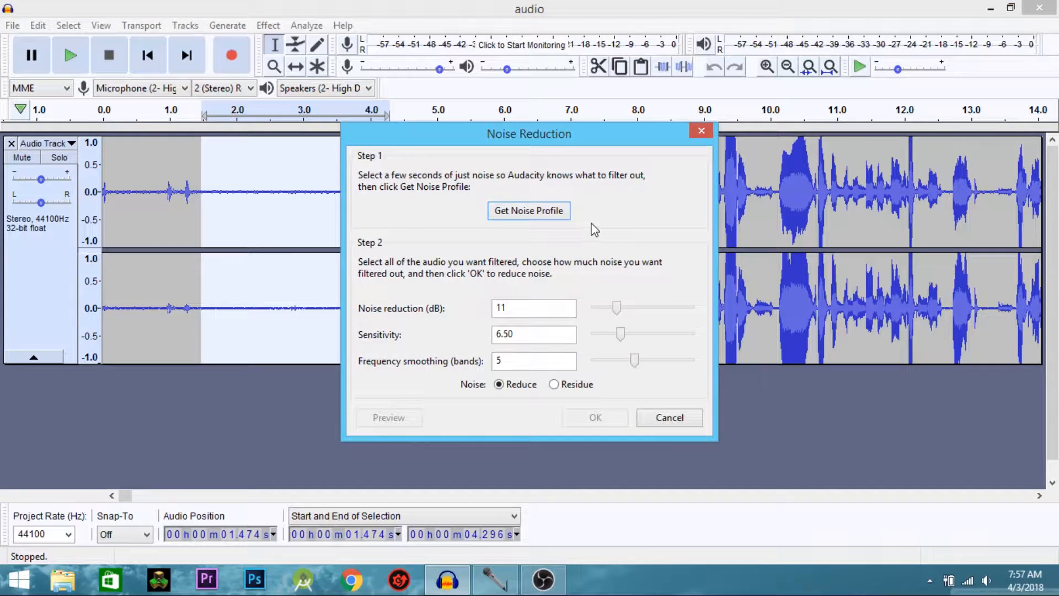
left_click(549, 214)
key("ctrl+a")
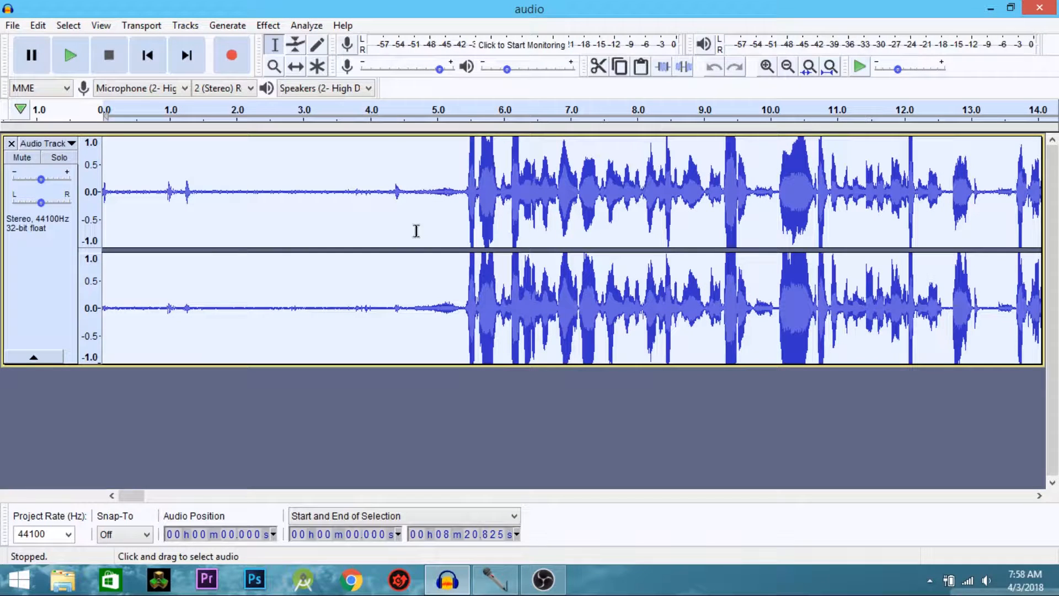
left_click(268, 26)
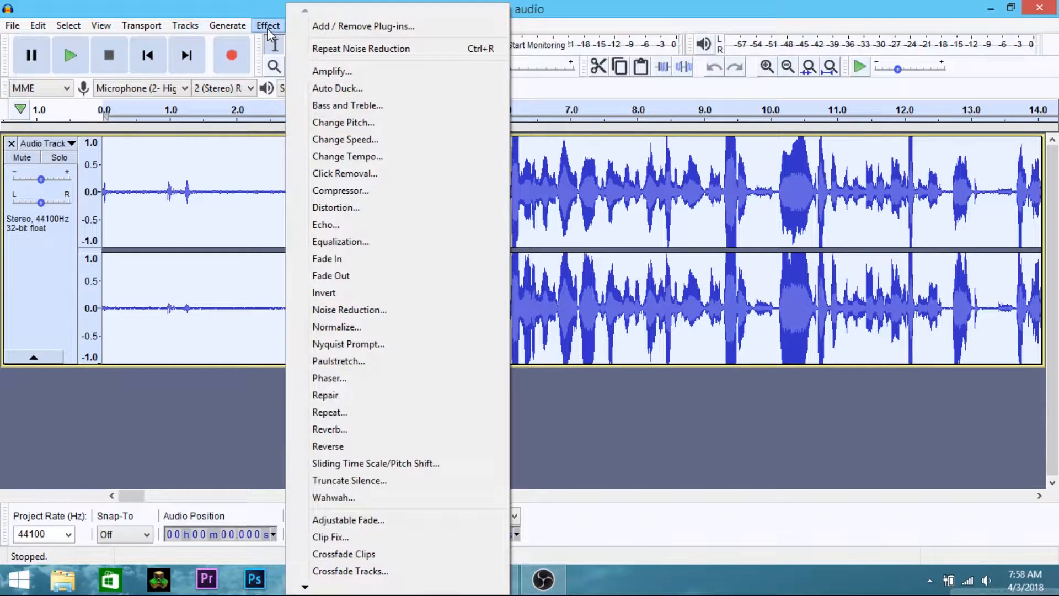
left_click(379, 311)
left_click(678, 414)
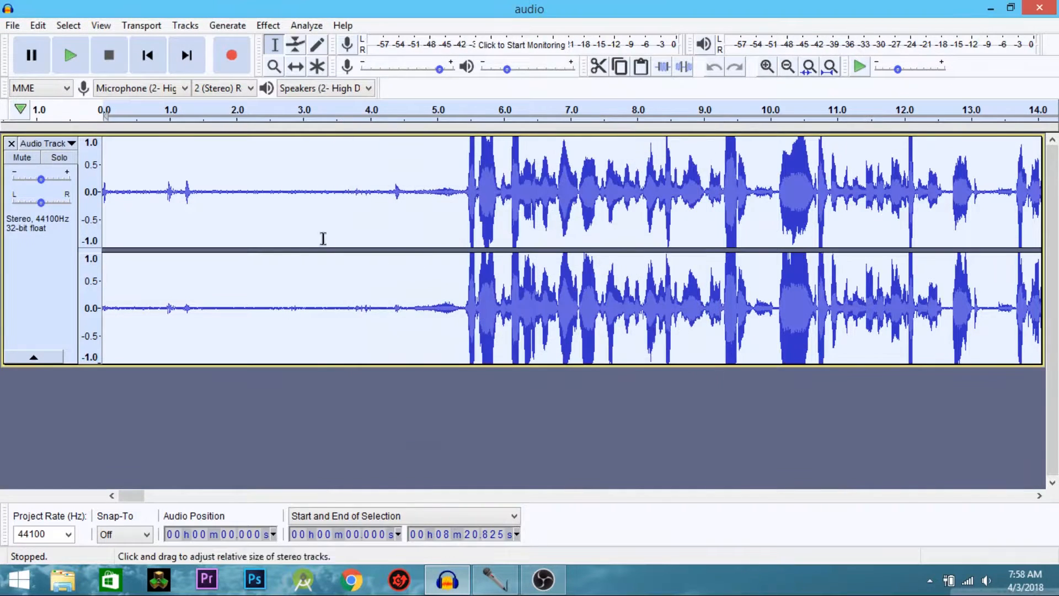
Step: Play back the quiet opening of the track, starting from about 2.6 seconds, to listen for background noise
left_click(275, 212)
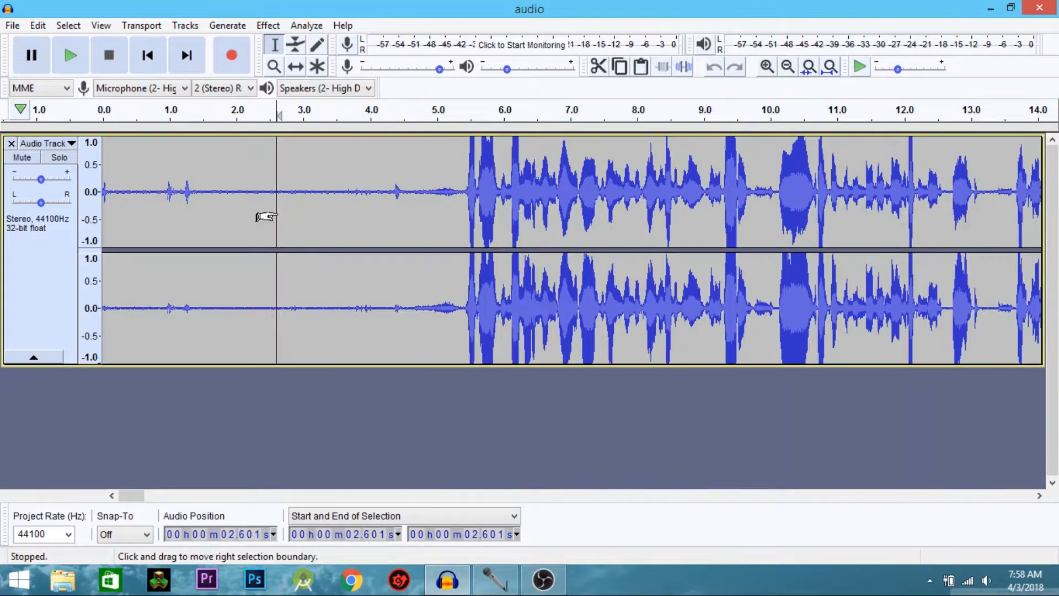
left_click(87, 63)
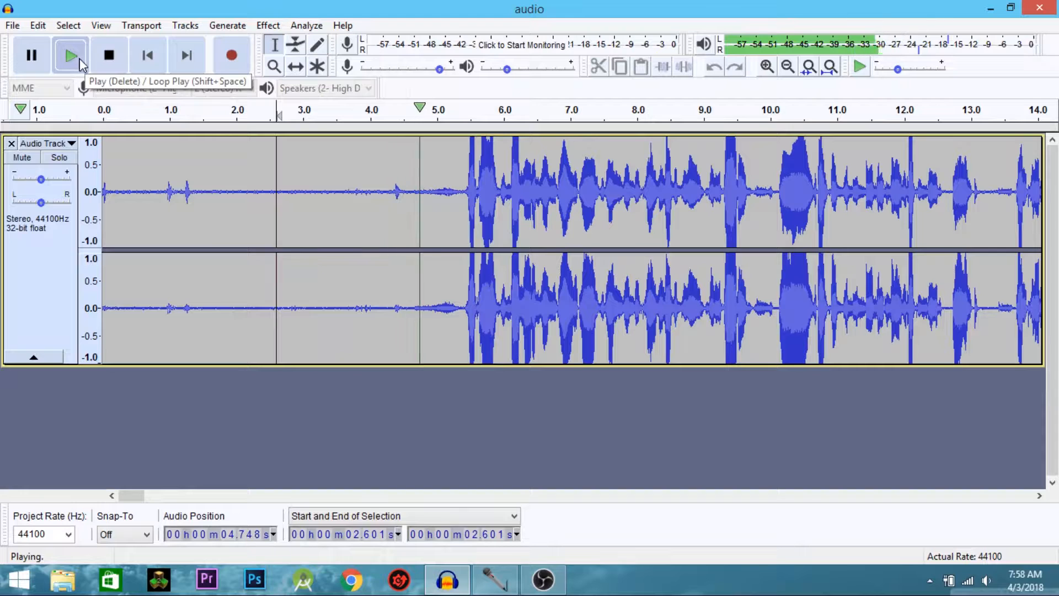
left_click(76, 60)
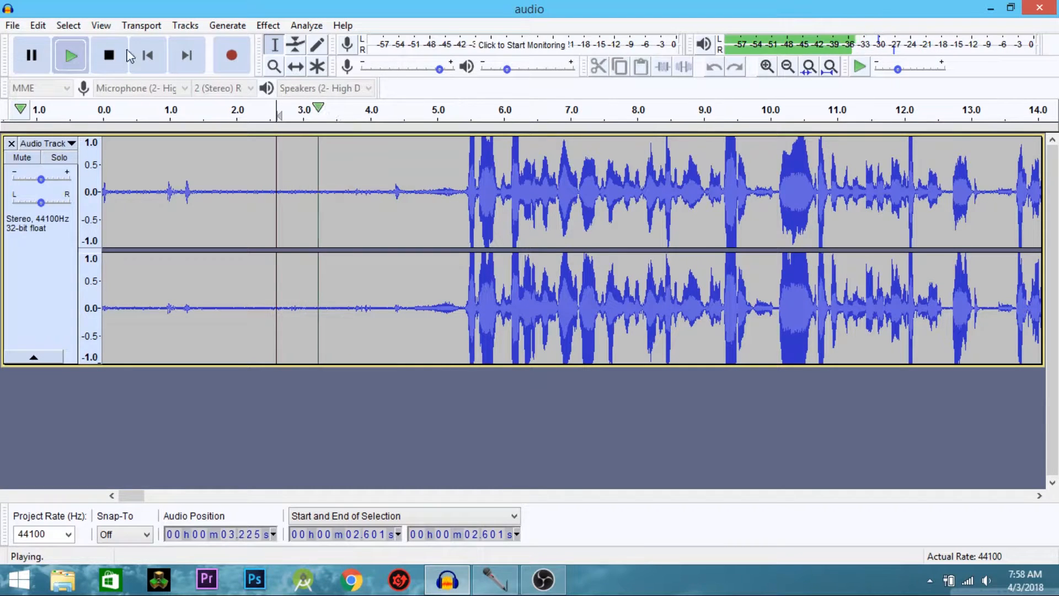
left_click(77, 54)
left_click(78, 54)
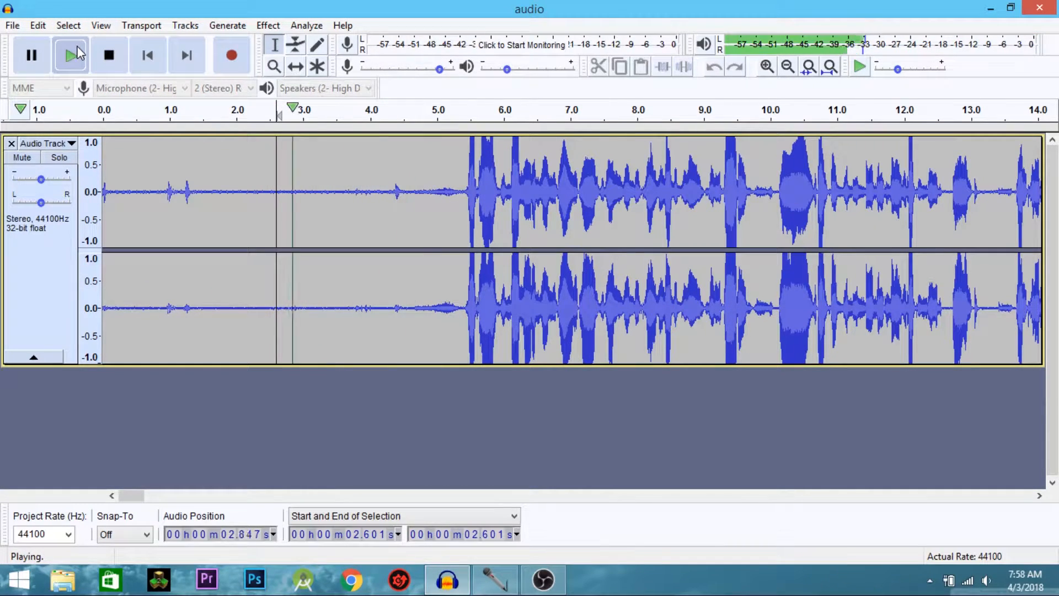
left_click(113, 55)
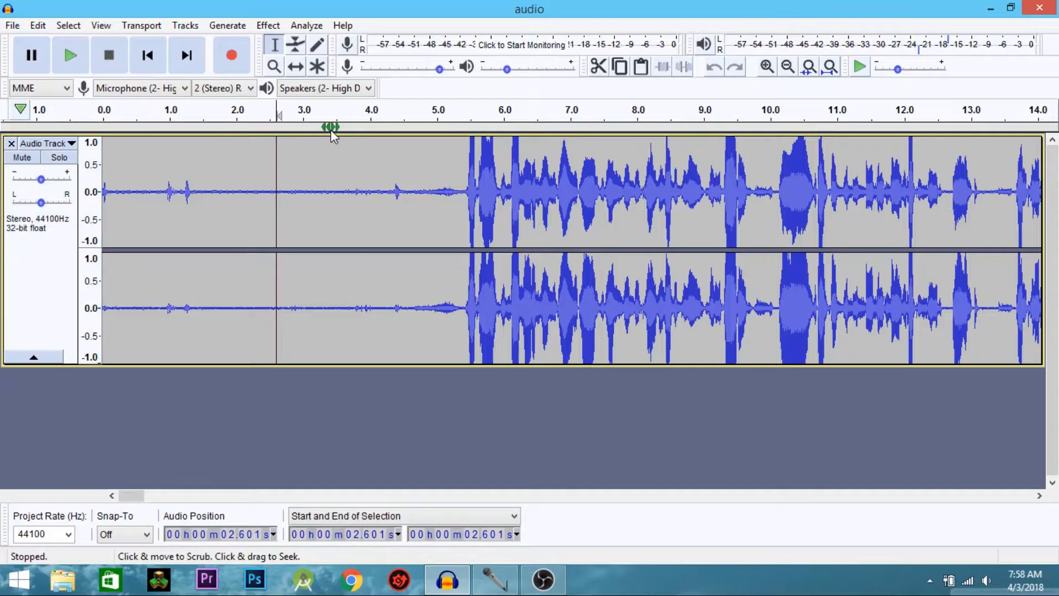
left_click(236, 124)
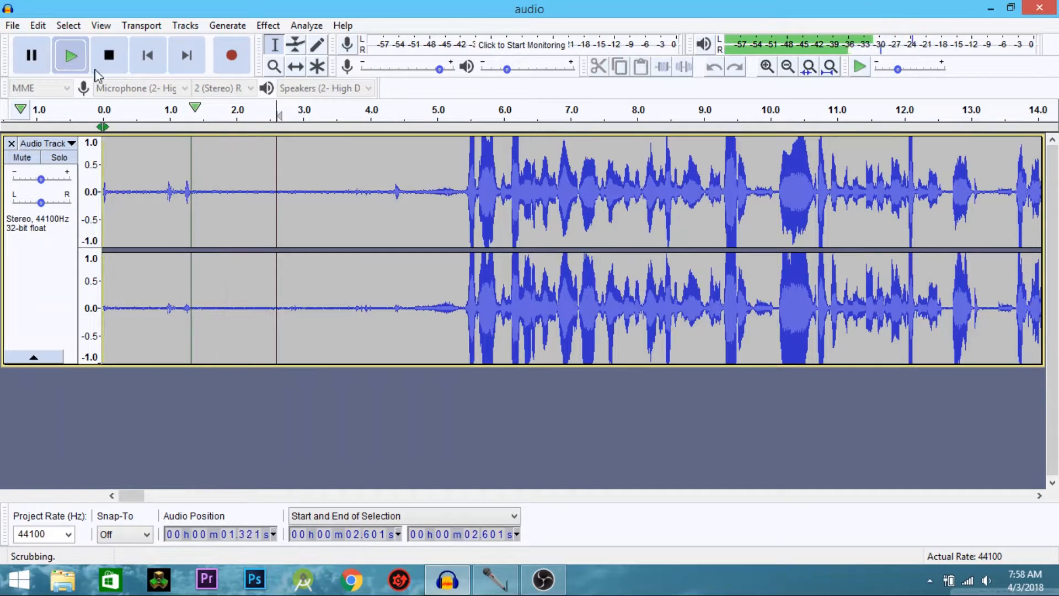
left_click(113, 60)
Step: Capture the noise profile from the quiet stretch between about 2.0 and 4.3 seconds before the speech
left_click_drag(238, 150, 390, 172)
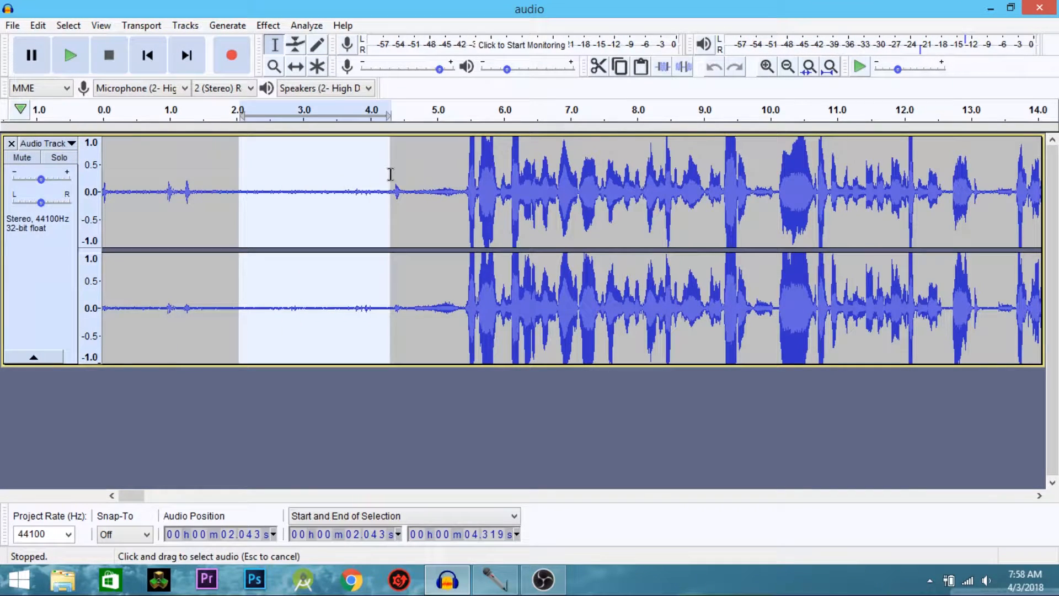
left_click(267, 26)
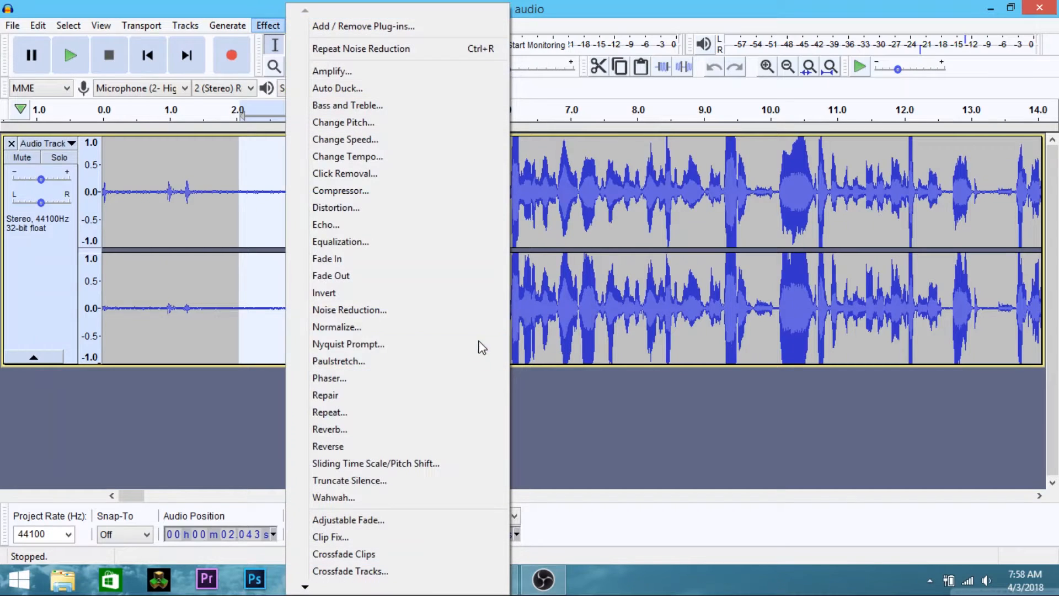
left_click(389, 309)
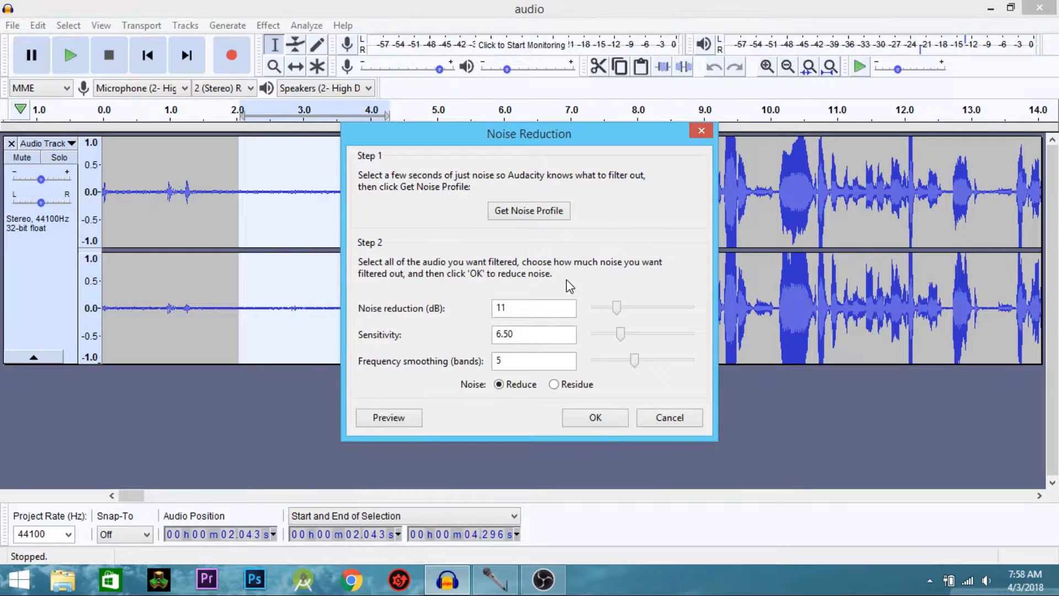
left_click(557, 215)
Step: Try Noise Reduction on only the selected quiet stretch and undo it
left_click(268, 25)
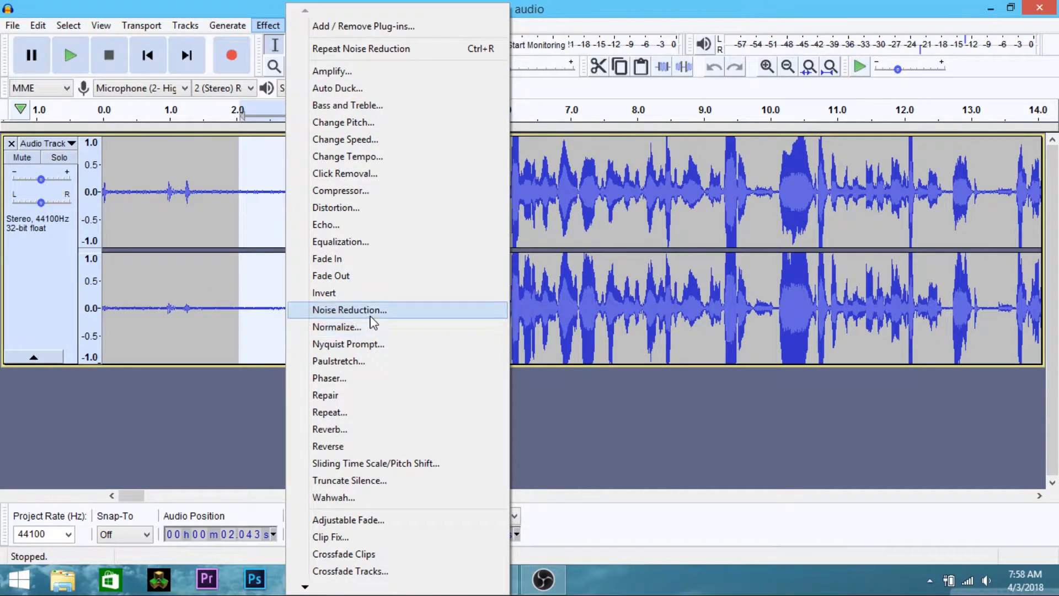
left_click(402, 312)
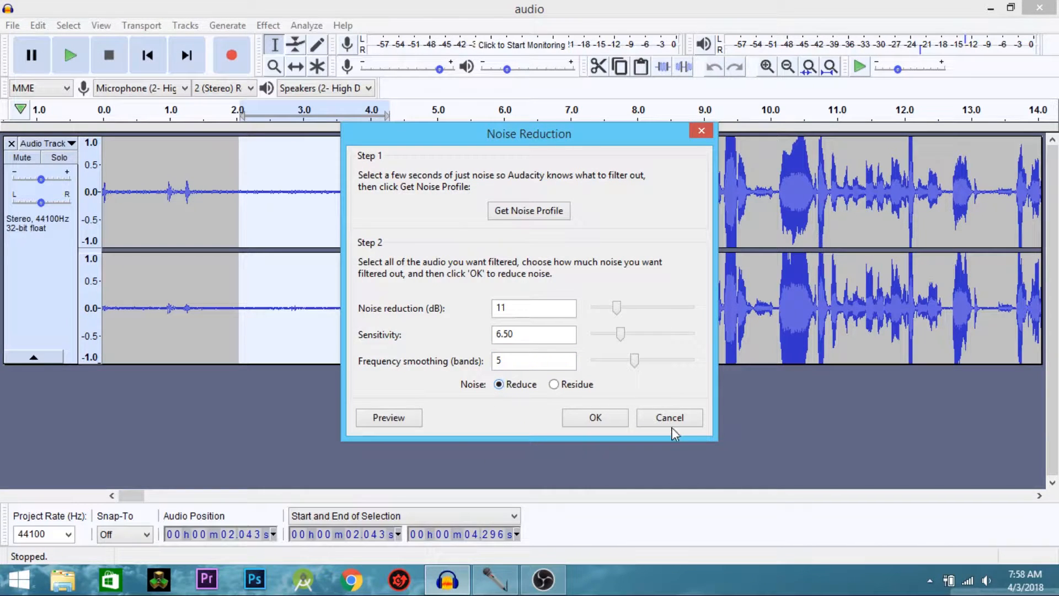
left_click(617, 423)
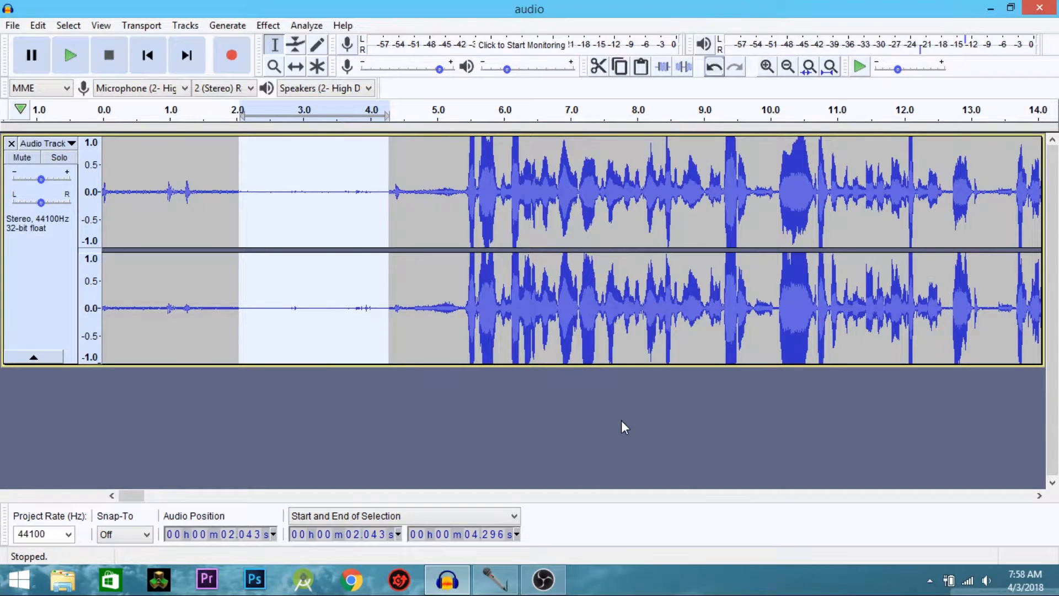
key("ctrl+z")
Step: Apply Noise Reduction to the whole track with 11 dB reduction, sensitivity 6.50 and 5 frequency smoothing bands
left_click(318, 147)
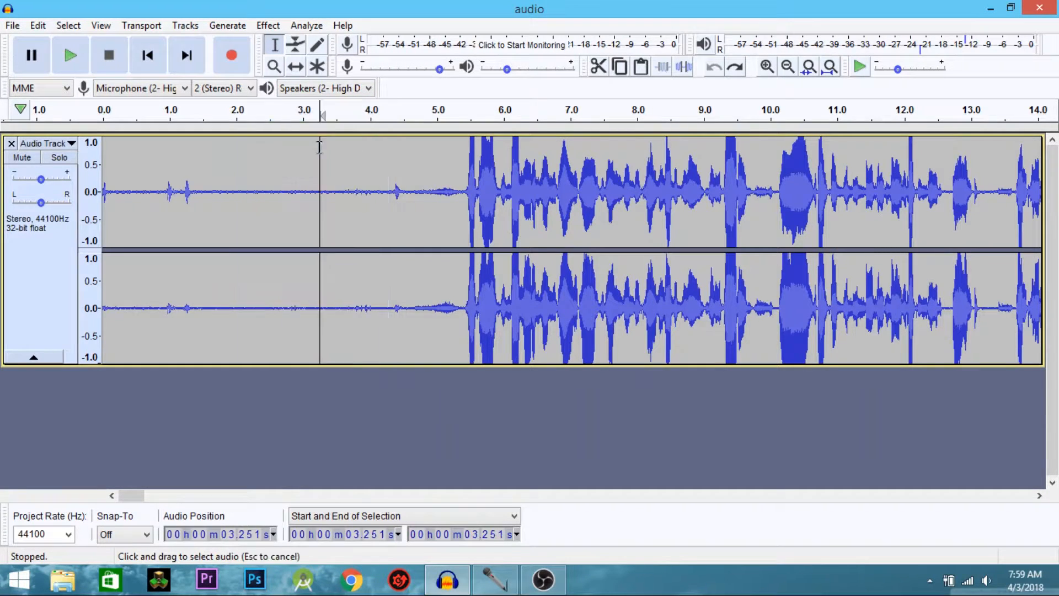
key("ctrl+a")
left_click(272, 27)
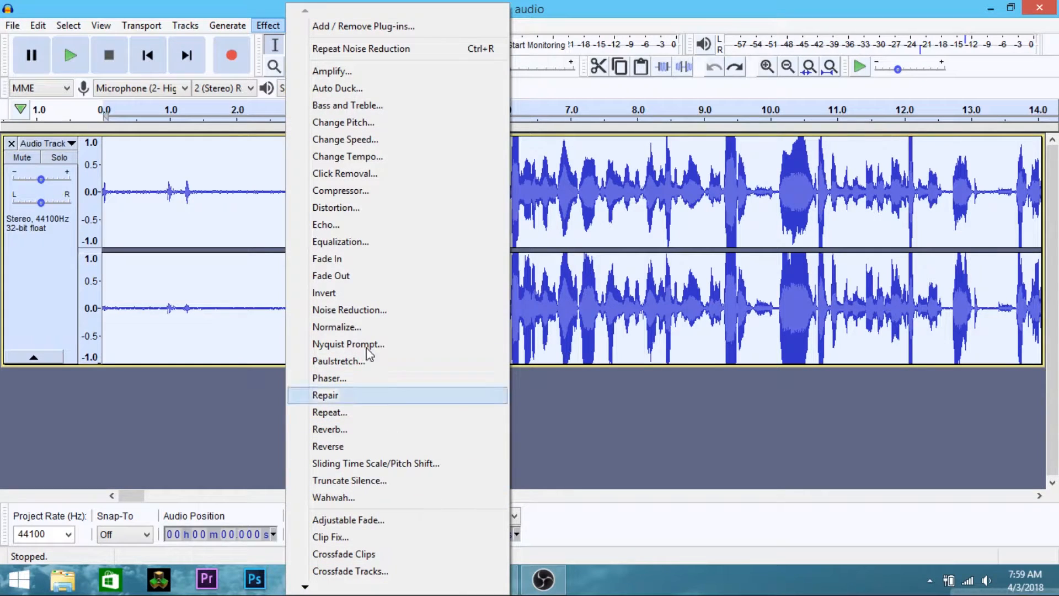
left_click(397, 309)
left_click(584, 416)
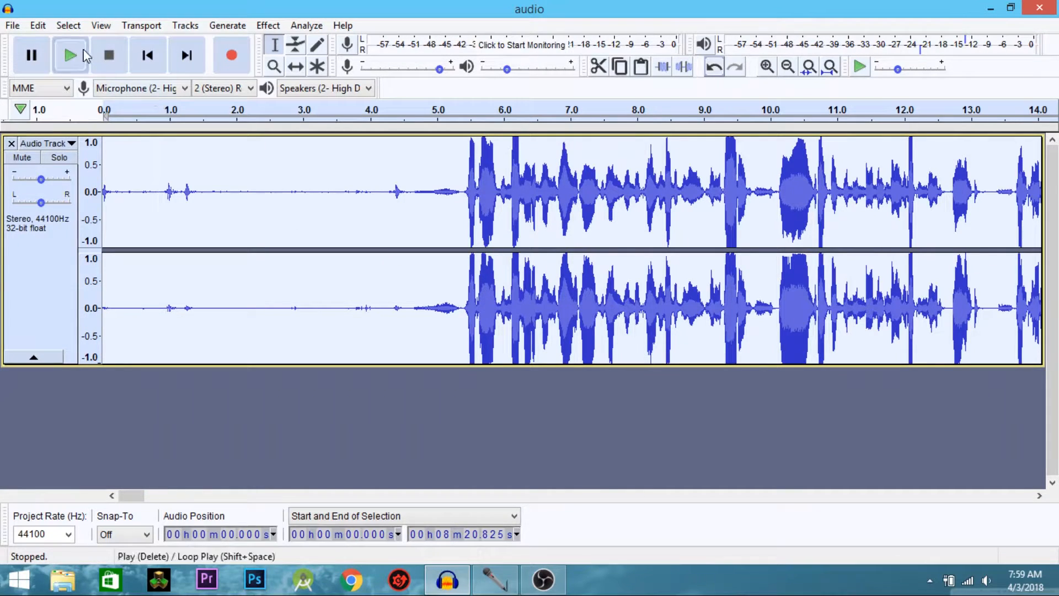
Step: Play the first few seconds of the noise-reduced track to check the quiet opening, and stop playback
left_click(87, 70)
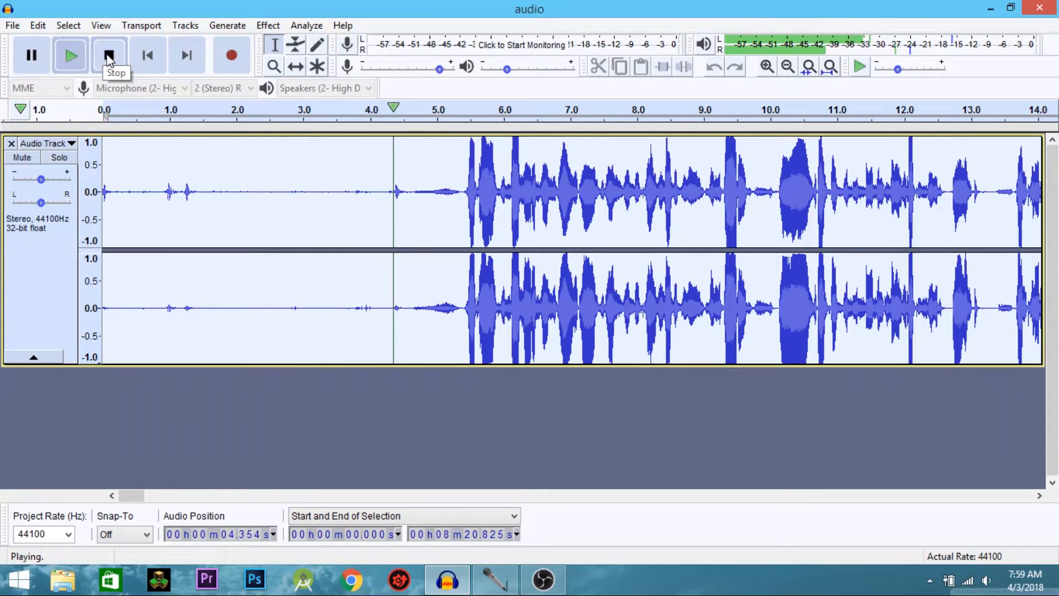
left_click(107, 56)
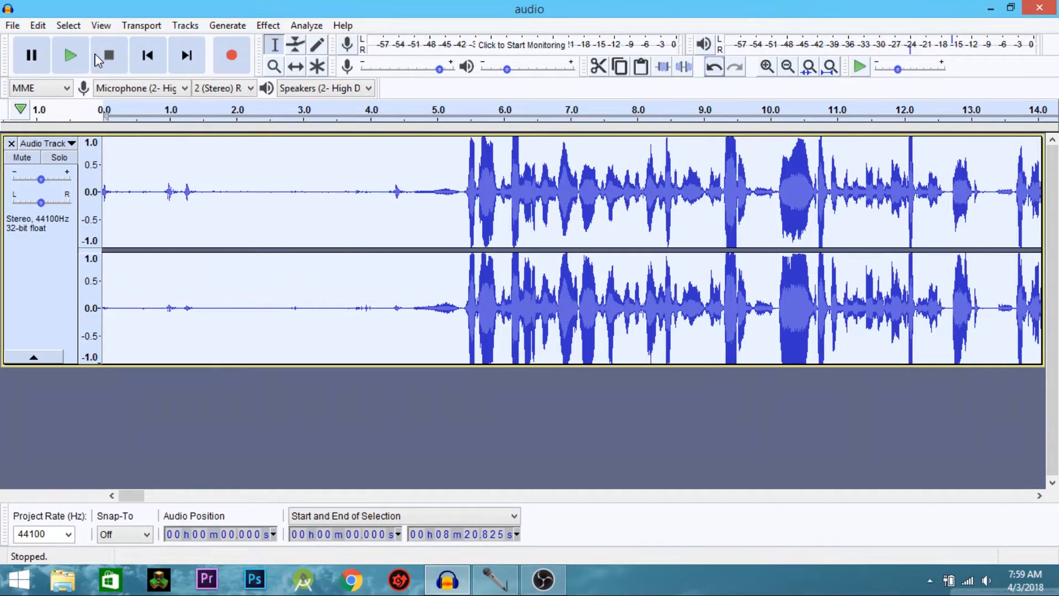